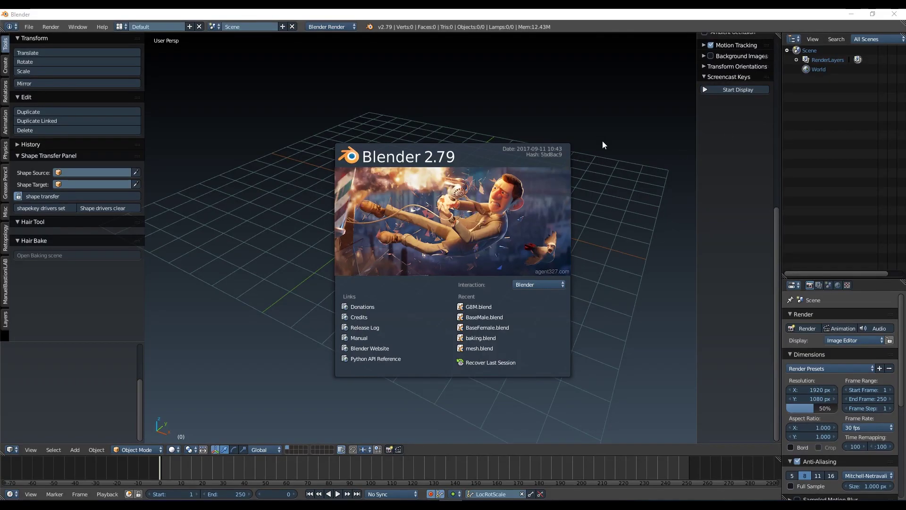
# Step: Start an FBX import and choose morph.fbx from the Experiments folder
pyautogui.click(223, 151)
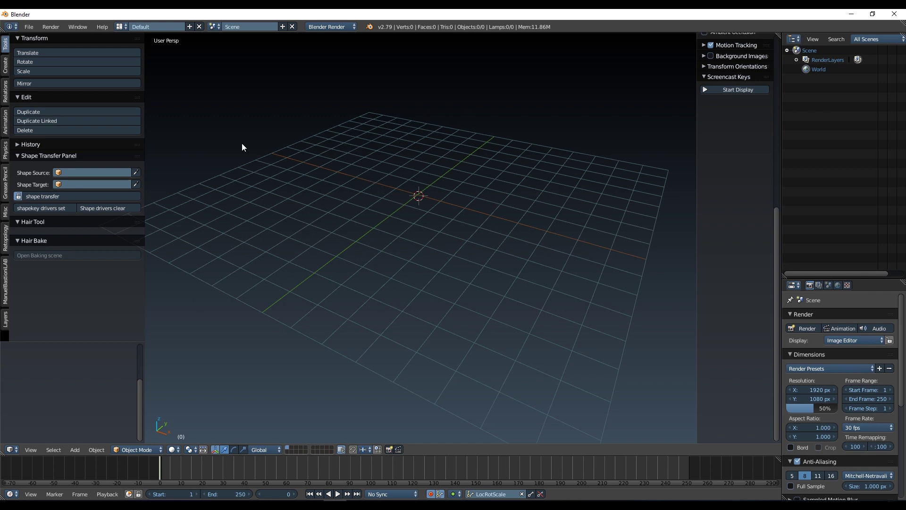
pyautogui.click(31, 29)
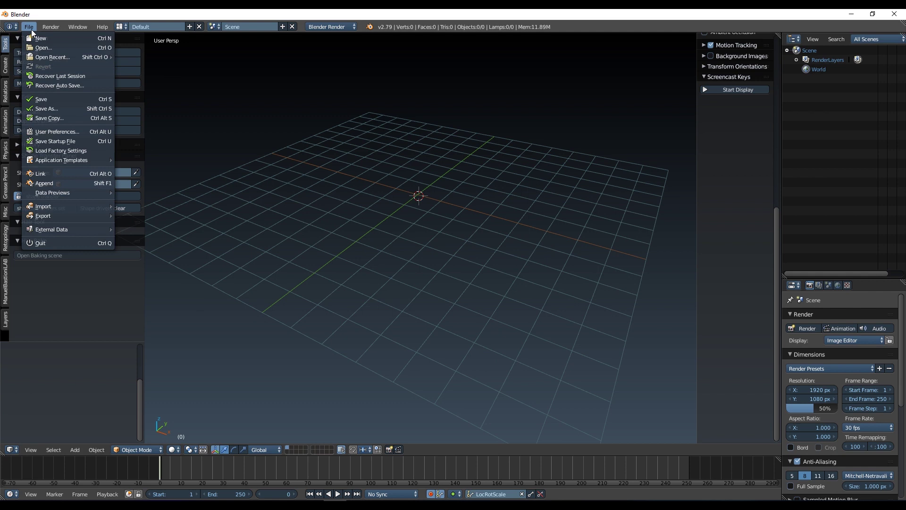
pyautogui.moveTo(61, 206)
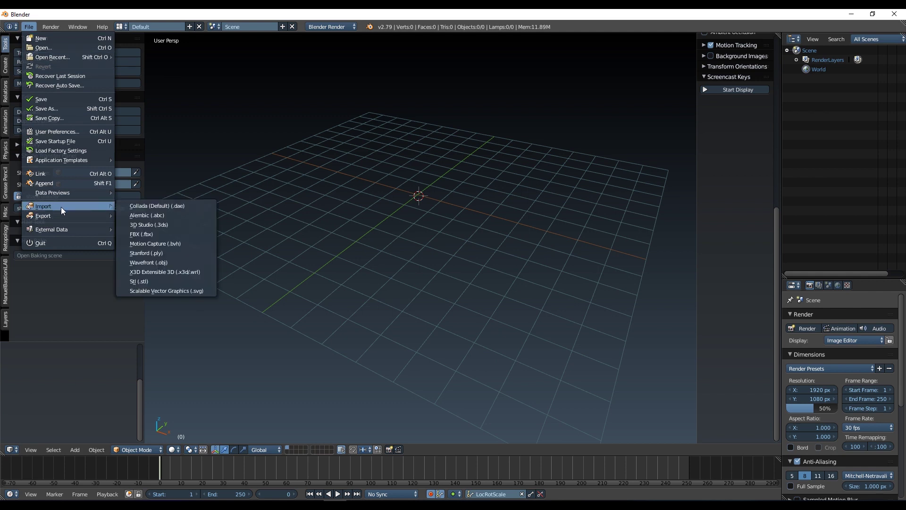
pyautogui.click(144, 233)
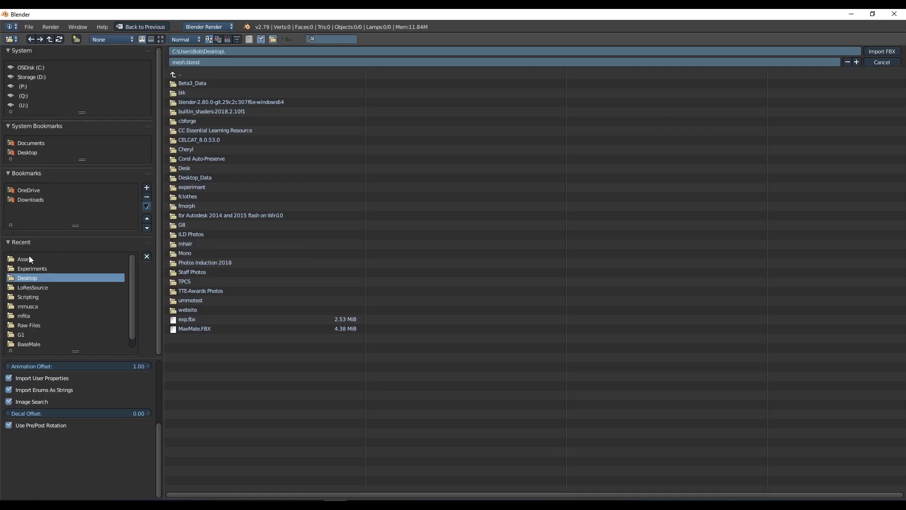
pyautogui.click(37, 267)
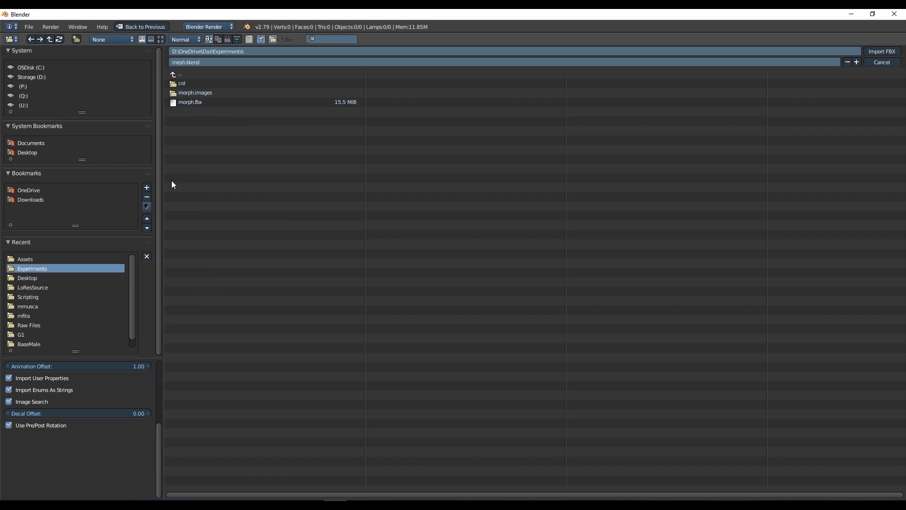
pyautogui.click(193, 103)
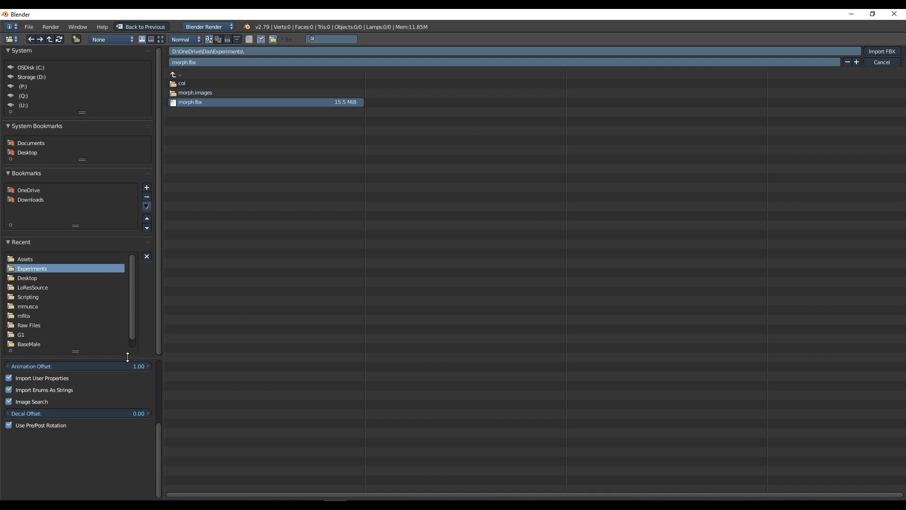
# Step: Disable Use Pre/Post Rotation and enable Force Connect Children and Automatic Bone Orientation for the FBX import
pyautogui.moveTo(127, 356); pyautogui.dragTo(126, 272)
pyautogui.scroll(2, 106, 368)
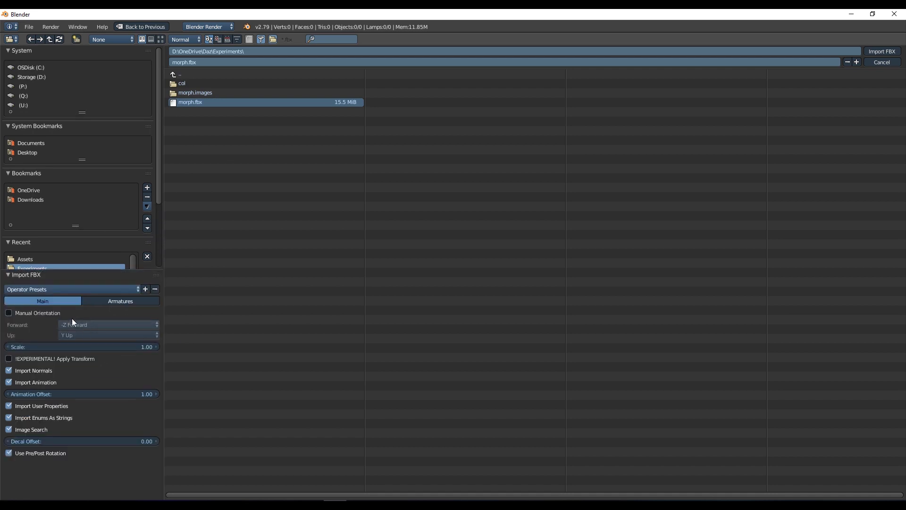
pyautogui.click(8, 453)
pyautogui.click(123, 302)
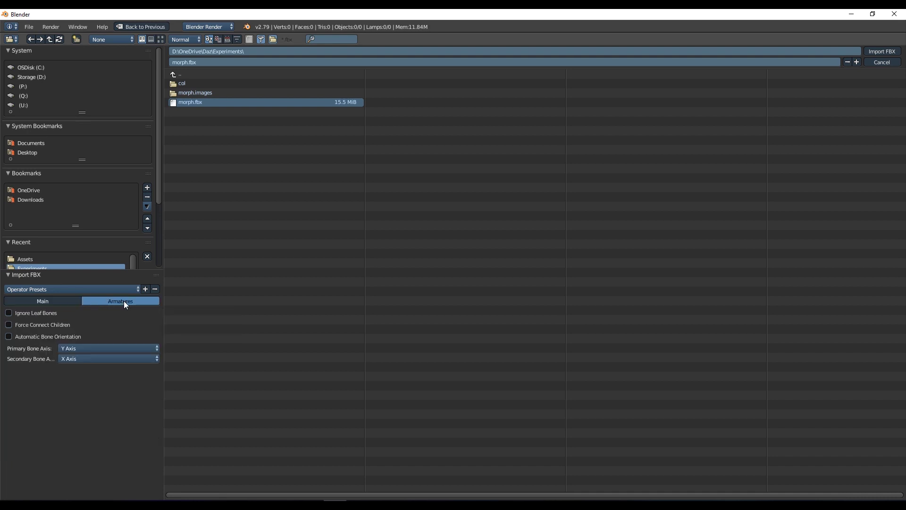
pyautogui.click(9, 337)
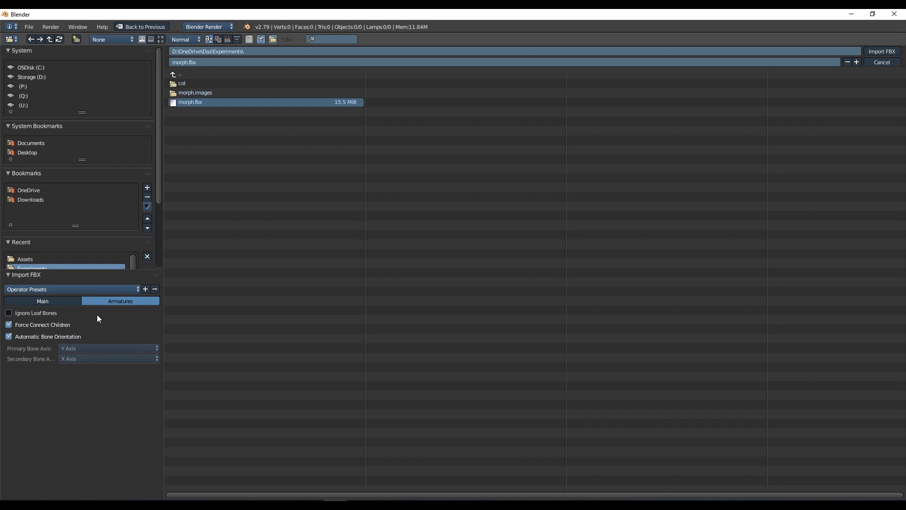
# Step: Apply the Daz operator preset, review its main and armature options, and import morph.fbx
pyautogui.click(136, 290)
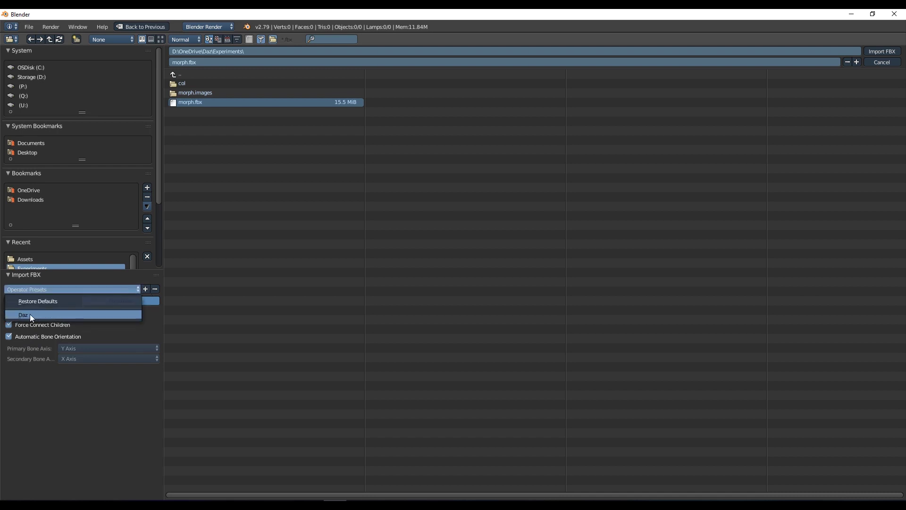
pyautogui.click(30, 313)
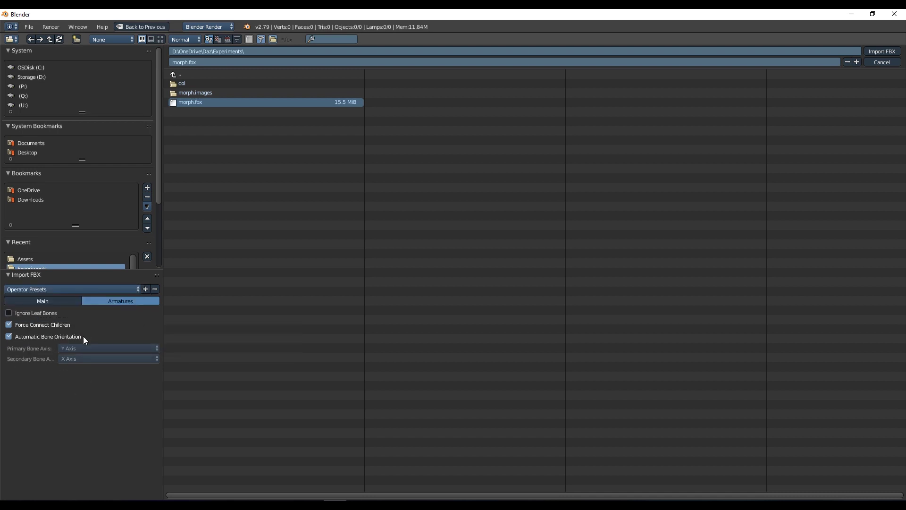
pyautogui.click(47, 301)
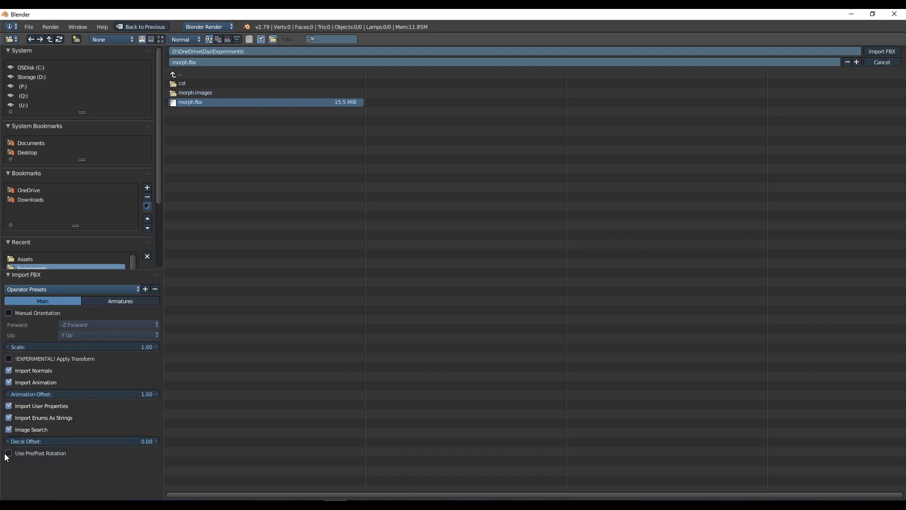
pyautogui.click(121, 301)
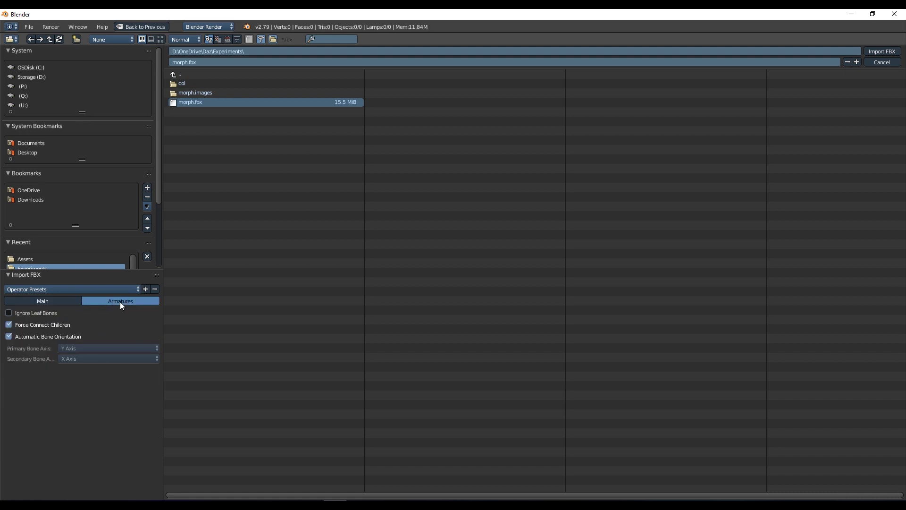
pyautogui.click(42, 301)
pyautogui.click(127, 302)
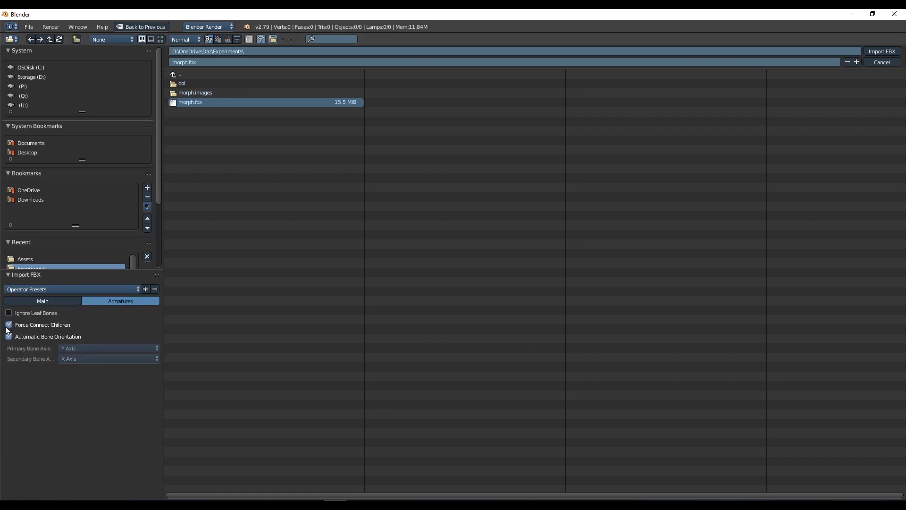
pyautogui.click(871, 51)
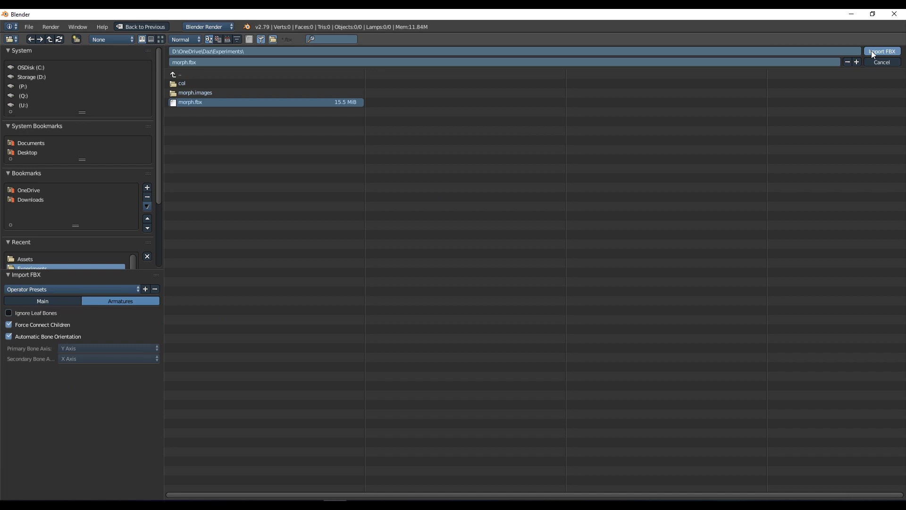
# Step: Examine the imported Genesis 8 male figure from several angles, focusing on the facial bones and upper body
pyautogui.scroll(6, 486, 152)
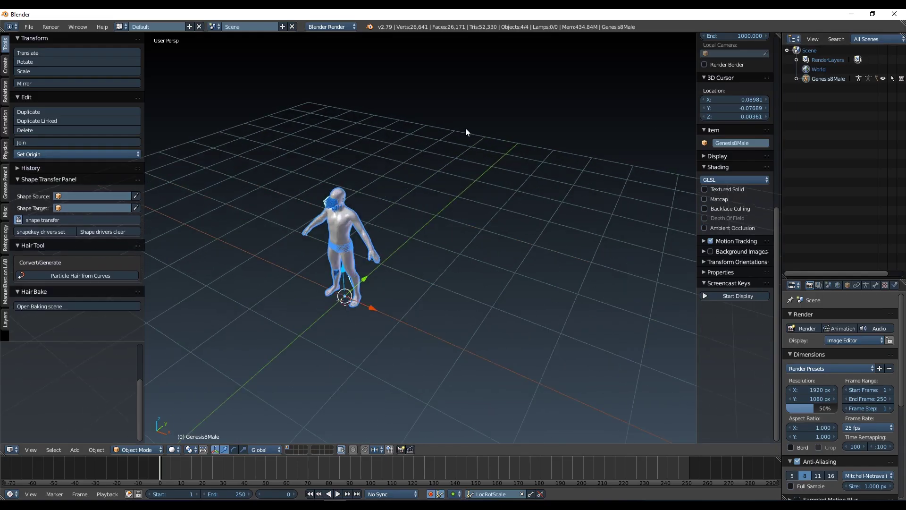
pyautogui.scroll(3, 523, 202)
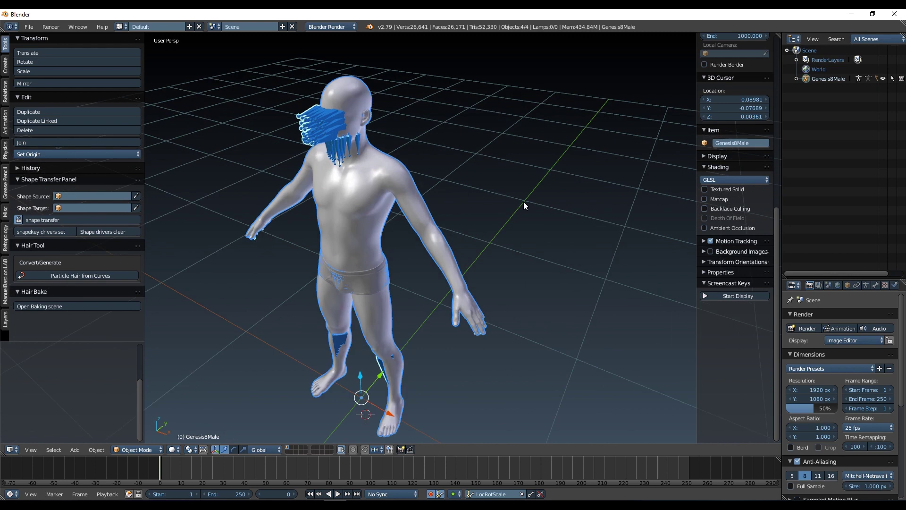
pyautogui.press('KP_Decimal')
pyautogui.keyDown('shift'); pyautogui.moveTo(570, 185); pyautogui.dragTo(585, 214, button='middle'); pyautogui.keyUp('shift')
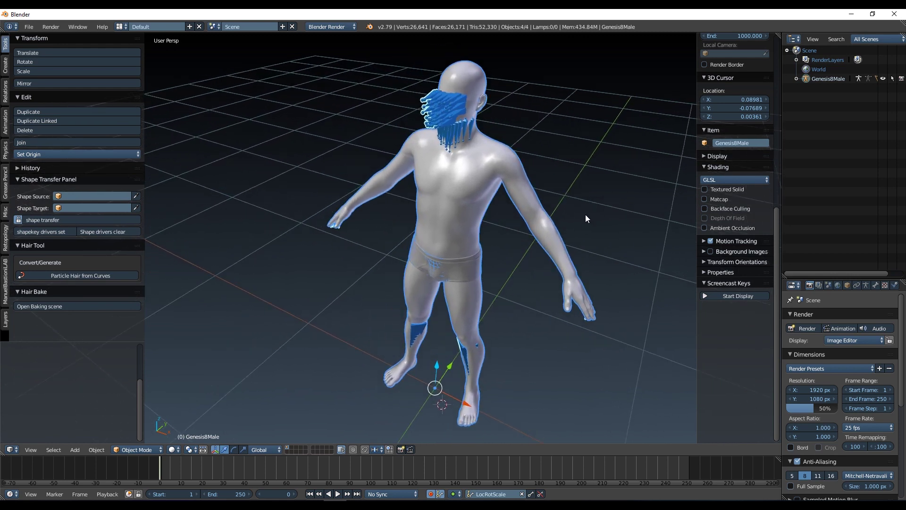
pyautogui.moveTo(536, 256); pyautogui.dragTo(469, 148, button='middle')
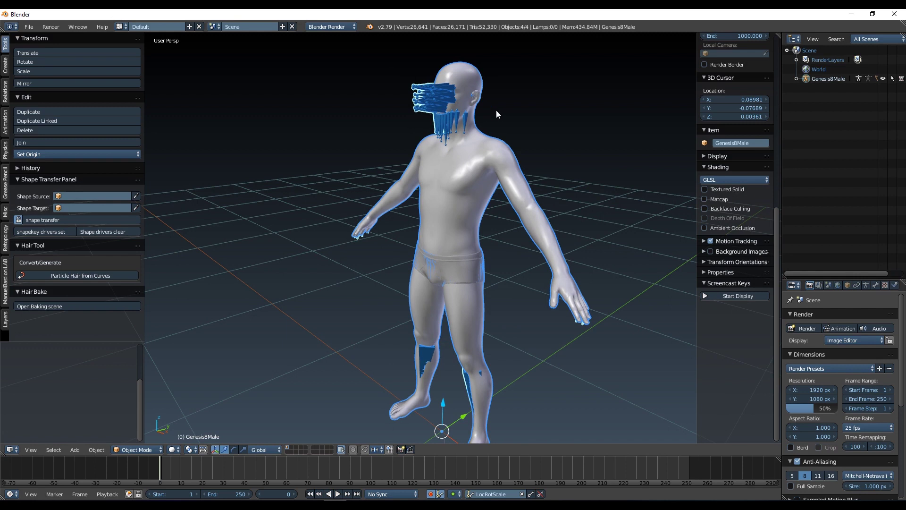
pyautogui.scroll(6, 500, 110)
pyautogui.moveTo(486, 120); pyautogui.dragTo(512, 147, button='middle')
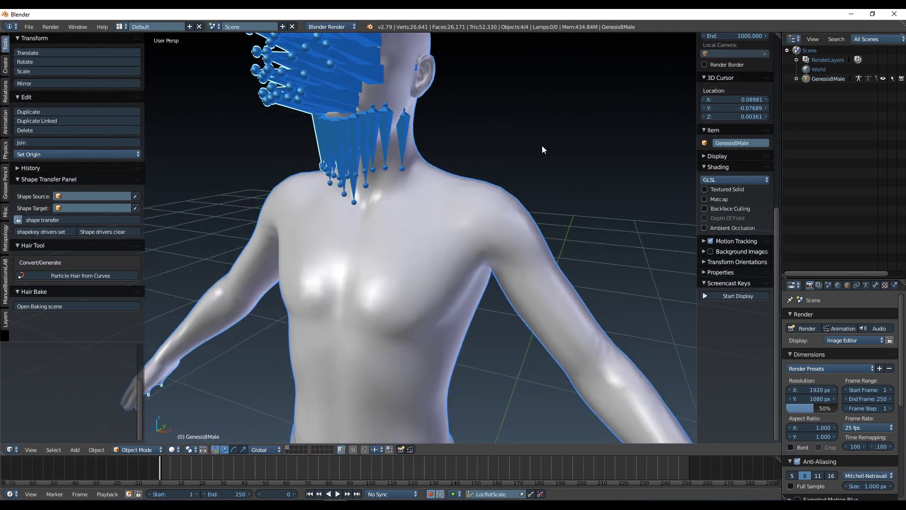
pyautogui.scroll(-2, 541, 150)
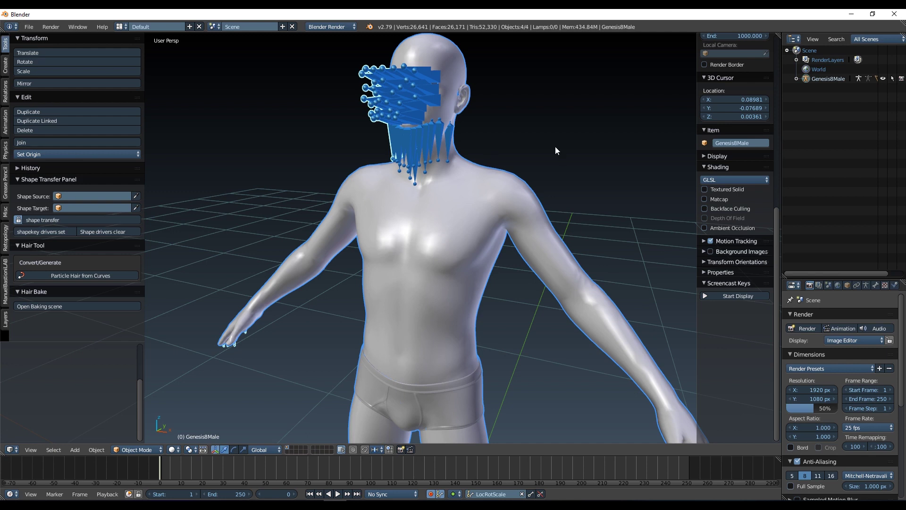
pyautogui.moveTo(613, 185); pyautogui.dragTo(542, 185, button='middle')
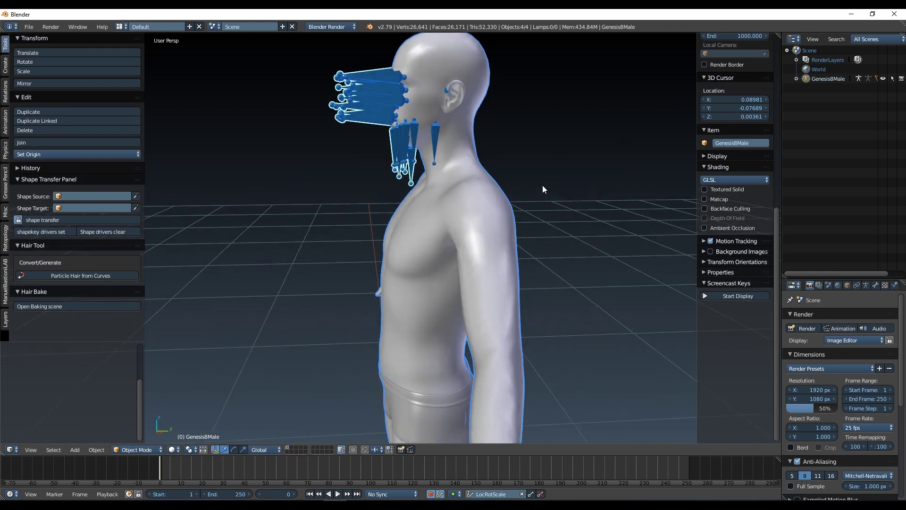
pyautogui.moveTo(539, 218); pyautogui.dragTo(578, 226, button='middle')
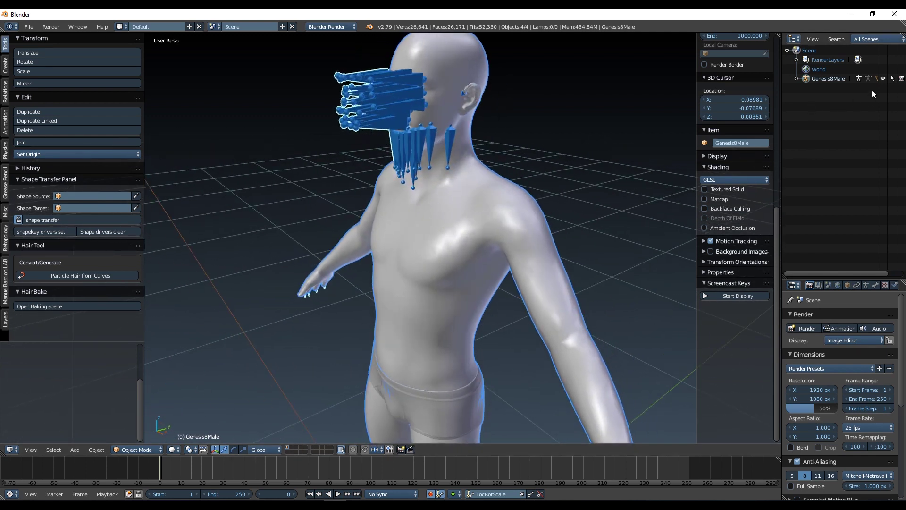
pyautogui.keyDown('shift'); pyautogui.moveTo(538, 165); pyautogui.dragTo(543, 253, button='middle'); pyautogui.keyUp('shift')
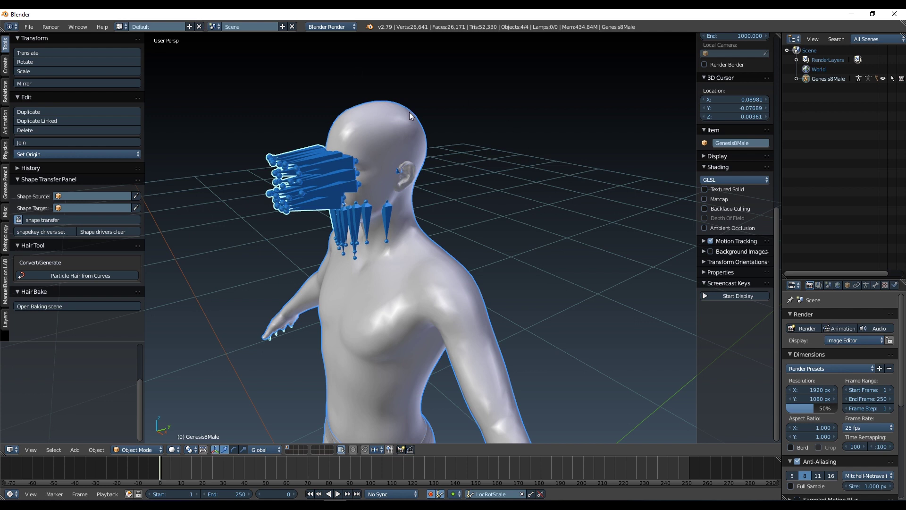
# Step: Switch the viewport shading to Material and add a Hemi lamp to light the figure
pyautogui.click(174, 450)
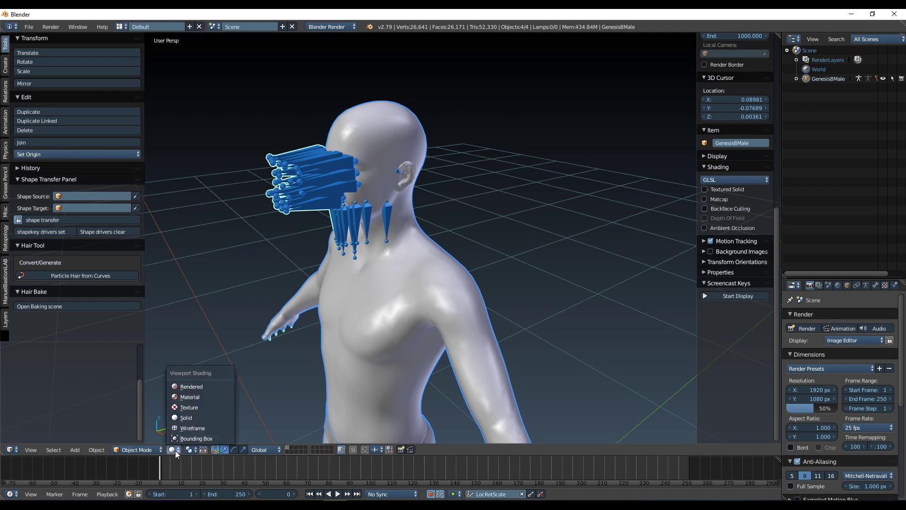
pyautogui.click(199, 395)
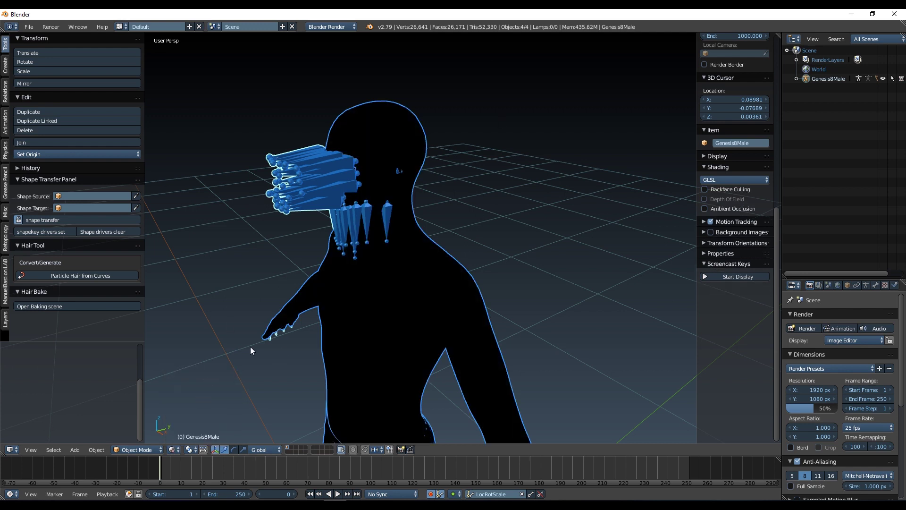
pyautogui.click(73, 450)
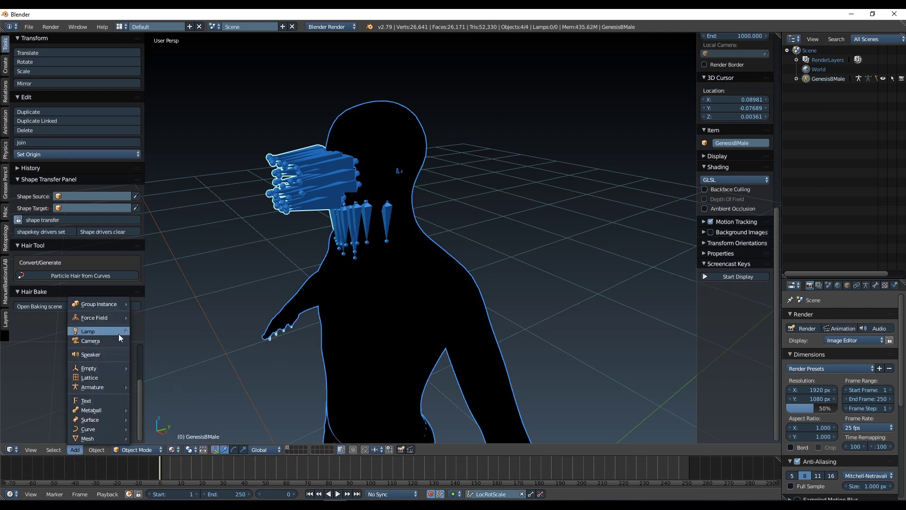
pyautogui.moveTo(118, 333)
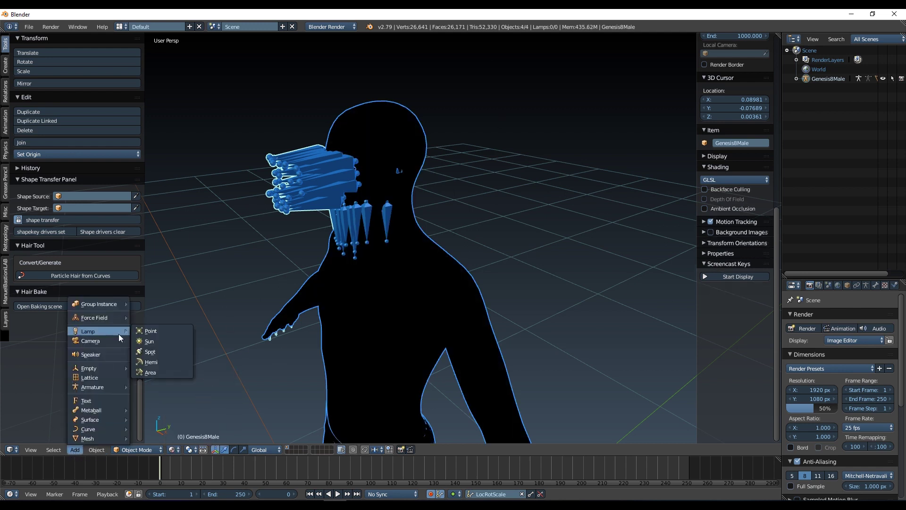
pyautogui.click(165, 361)
pyautogui.moveTo(196, 352)
pyautogui.mouseDown(button='middle')
pyautogui.moveTo(567, 231)
pyautogui.moveTo(616, 91)
pyautogui.moveTo(582, 233)
pyautogui.mouseUp(button='middle')
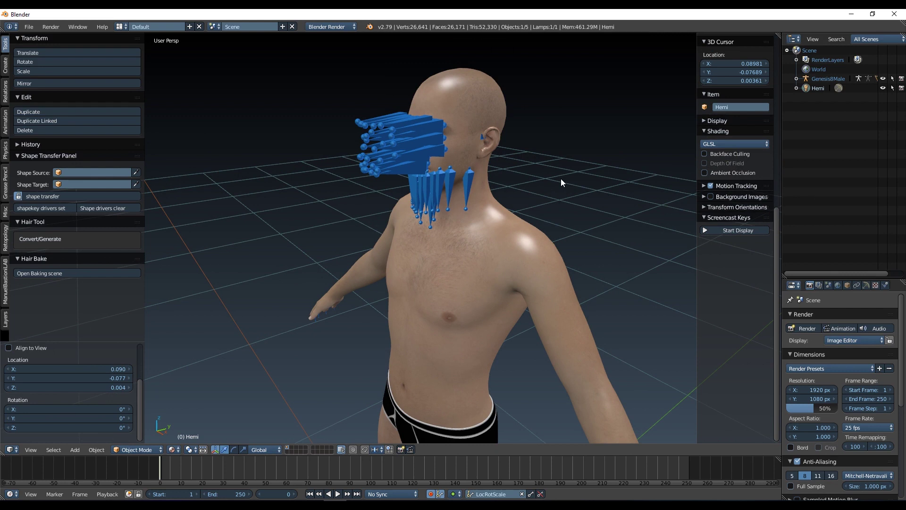
pyautogui.moveTo(542, 183)
pyautogui.mouseDown(button='middle')
pyautogui.moveTo(494, 176)
pyautogui.moveTo(606, 188)
pyautogui.moveTo(593, 179)
pyautogui.moveTo(551, 194)
pyautogui.moveTo(561, 179)
pyautogui.moveTo(551, 182)
pyautogui.mouseUp(button='middle')
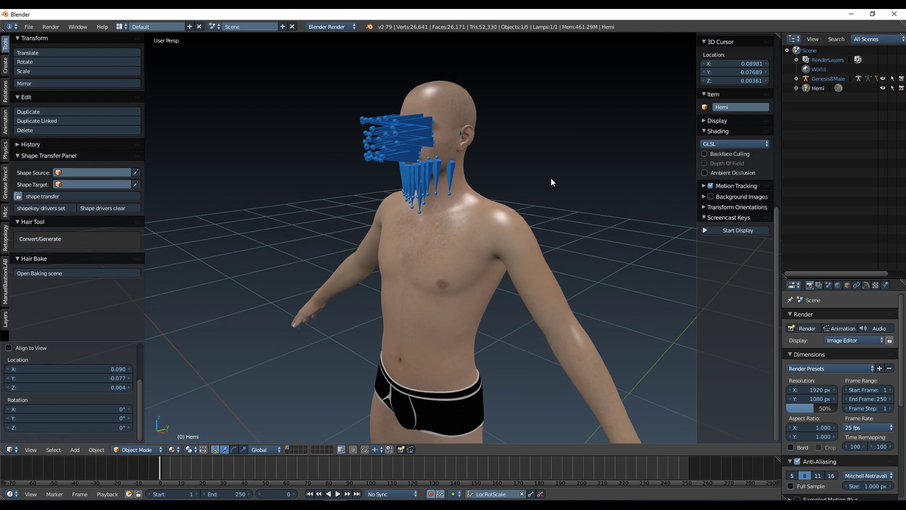
# Step: In the right orthographic view, select the figure's armature by its facial bones and expand the Genesis8Male hierarchy
pyautogui.press('KP_5')
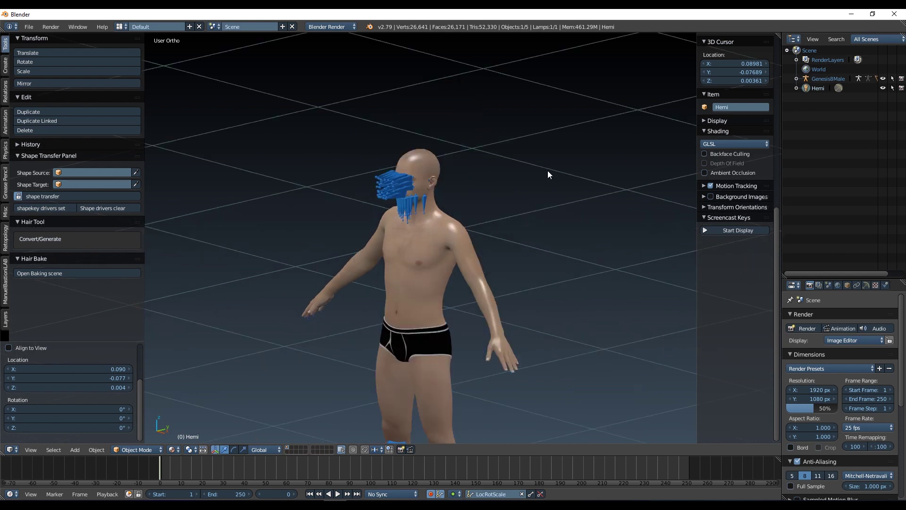
pyautogui.press('KP_3')
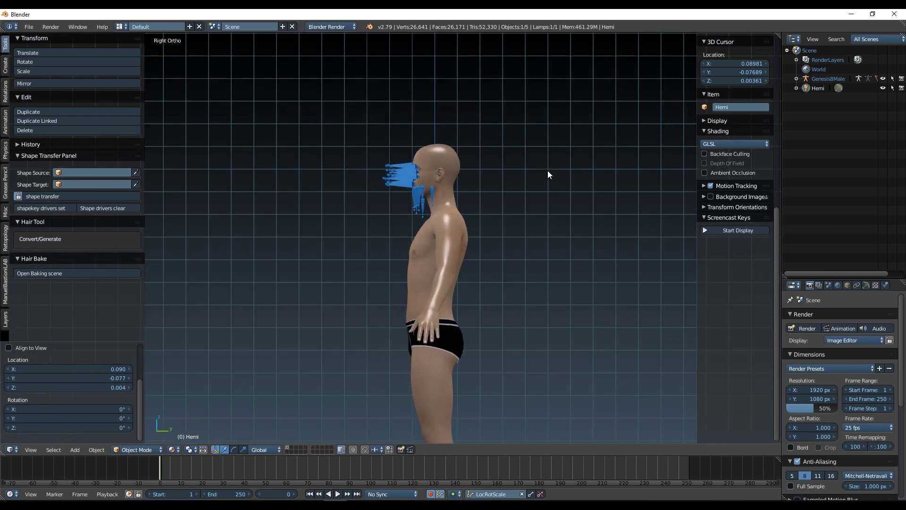
pyautogui.scroll(6, 458, 142)
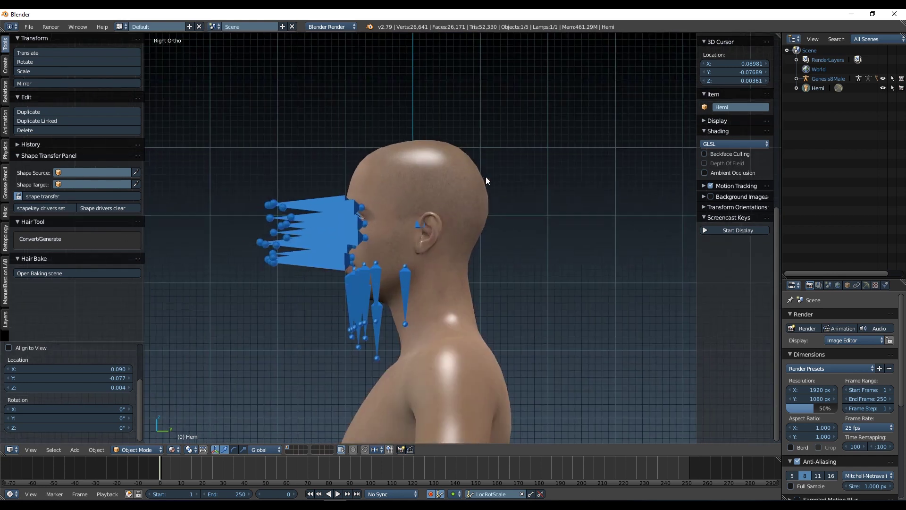
pyautogui.rightClick(348, 177)
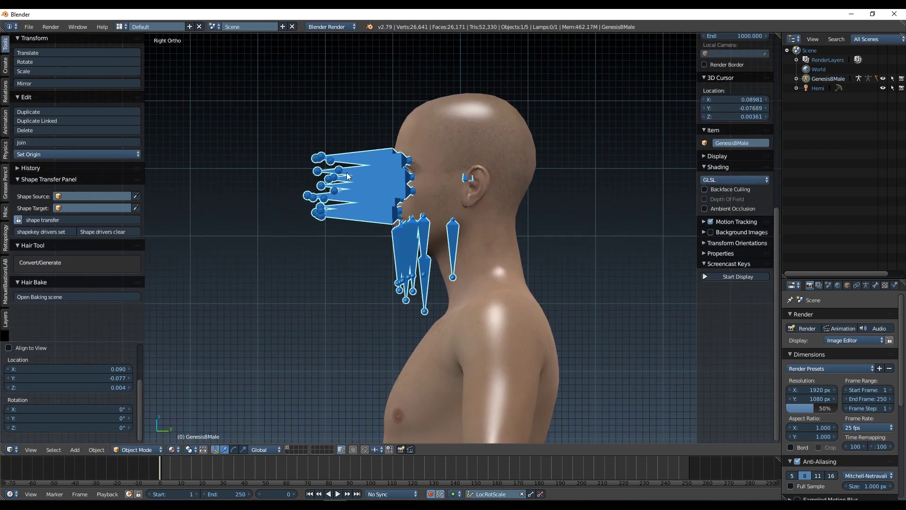
pyautogui.click(797, 79)
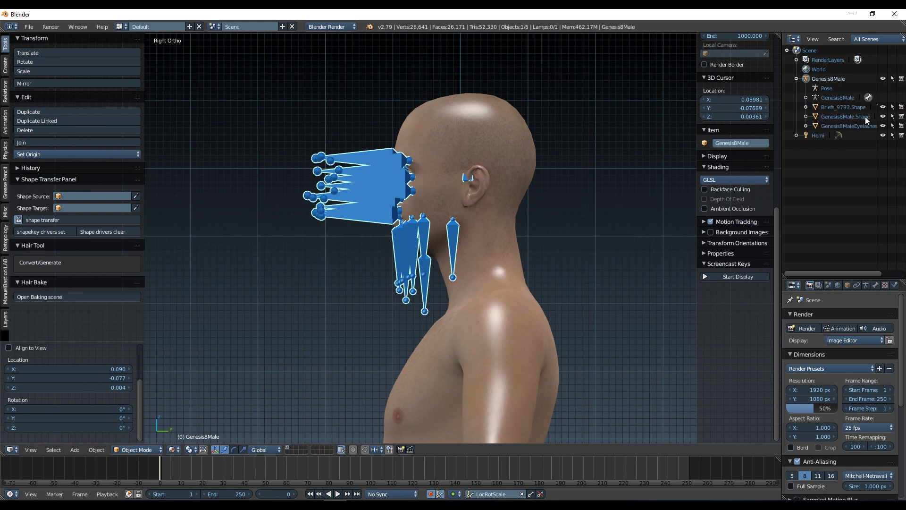
# Step: Hide the Genesis8Male.Shape body mesh and switch the Genesis8Male armature to Edit Mode
pyautogui.click(883, 117)
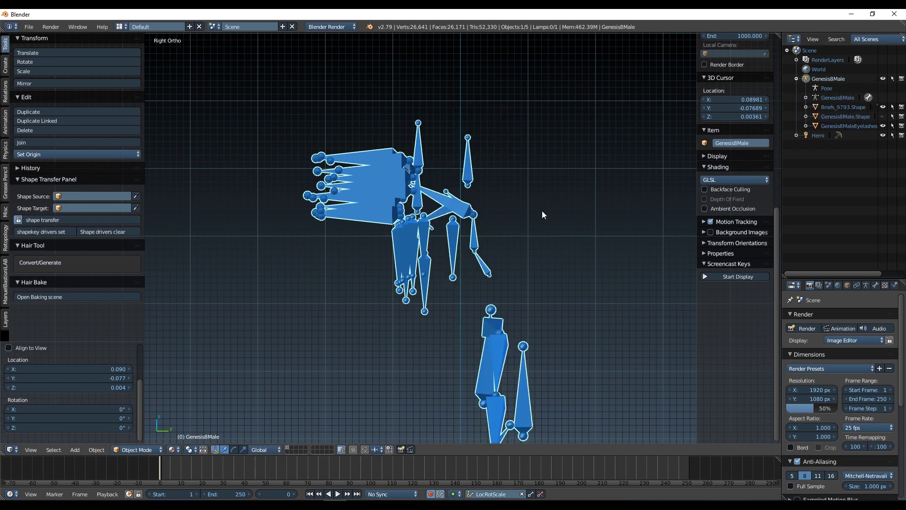
pyautogui.scroll(2, 541, 210)
pyautogui.keyDown('shift'); pyautogui.moveTo(539, 208); pyautogui.dragTo(616, 149, button='middle'); pyautogui.keyUp('shift')
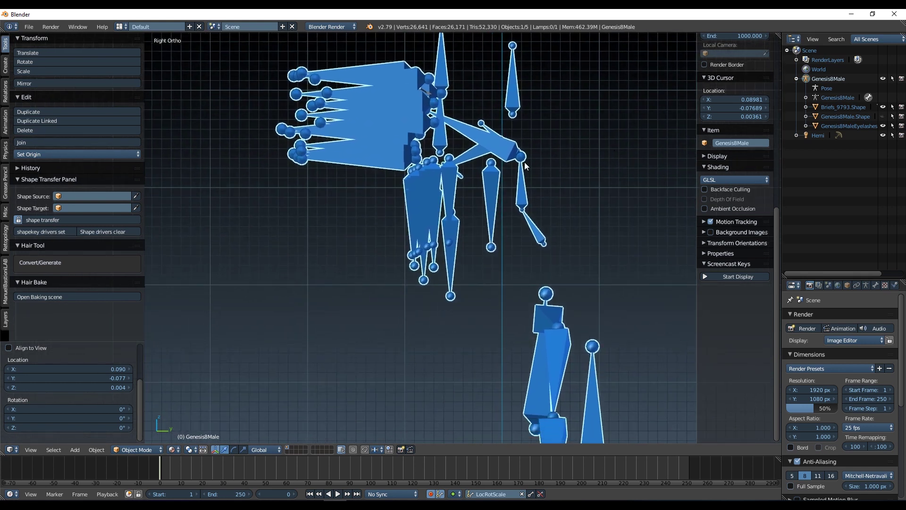
pyautogui.keyDown('shift'); pyautogui.moveTo(309, 167); pyautogui.dragTo(370, 234, button='middle'); pyautogui.keyUp('shift')
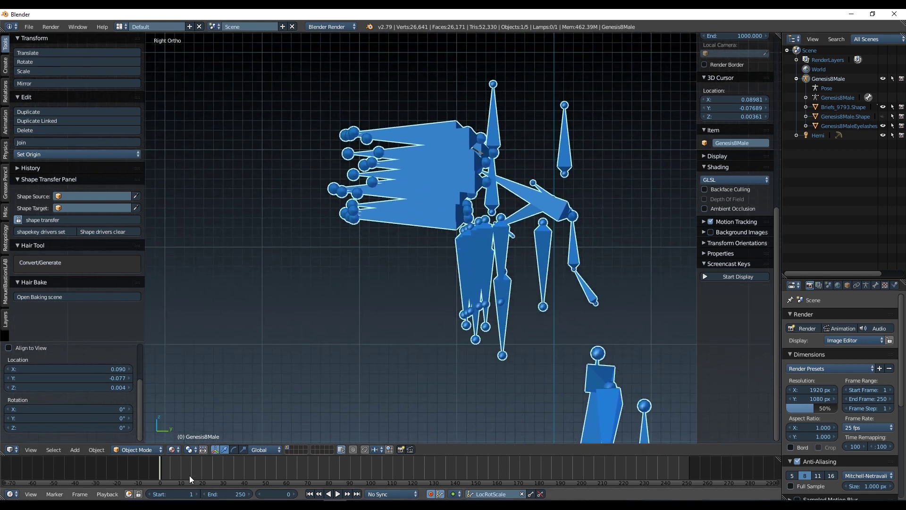
pyautogui.click(148, 450)
pyautogui.click(139, 430)
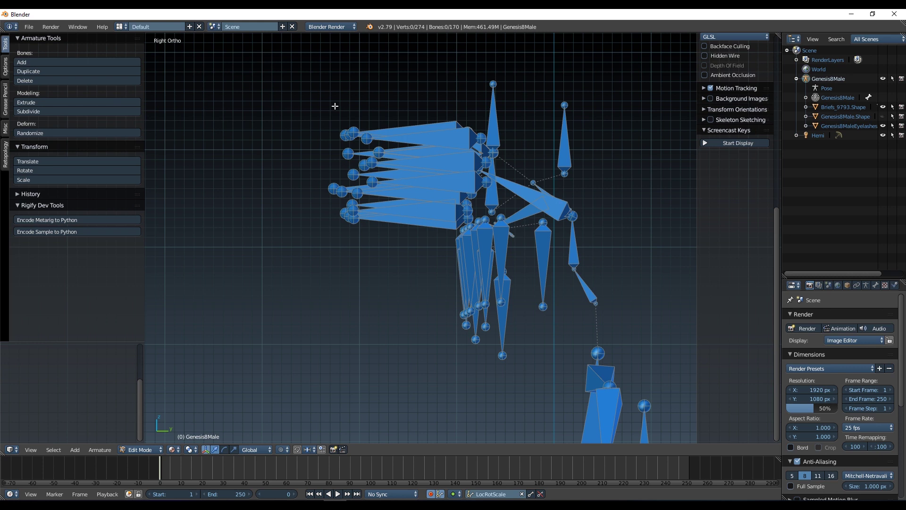
# Step: Select the tips of the long bones projecting forward from the face and move them about 0.109 along Y to shorten the bones
pyautogui.press('b')
pyautogui.moveTo(324, 110); pyautogui.dragTo(391, 254)
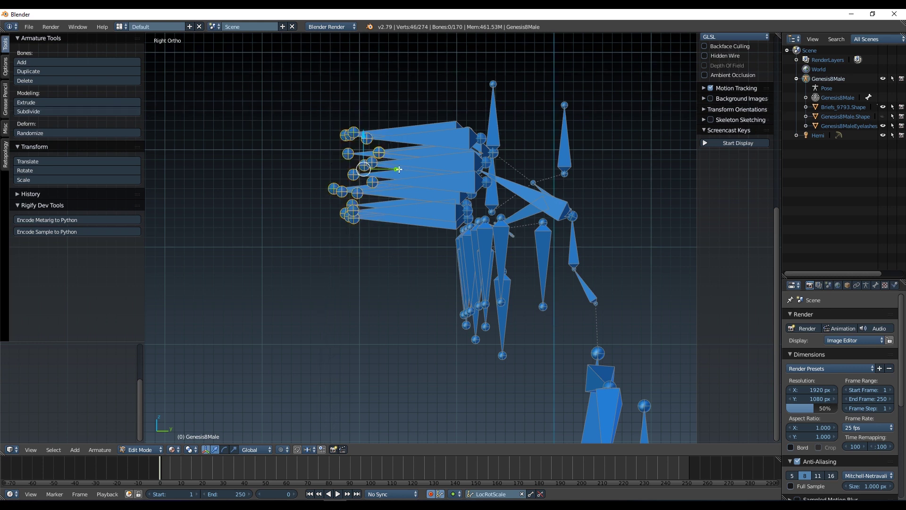
pyautogui.moveTo(397, 170); pyautogui.dragTo(501, 165)
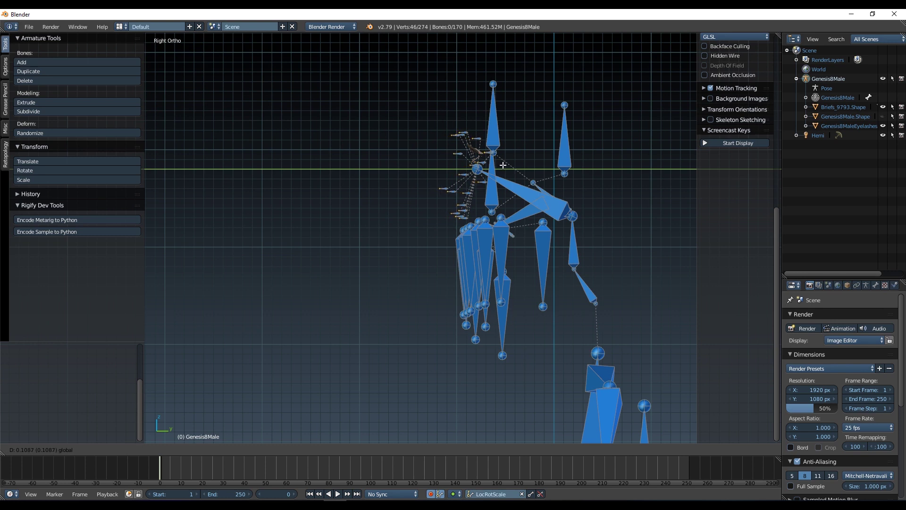
pyautogui.moveTo(503, 165); pyautogui.dragTo(503, 165)
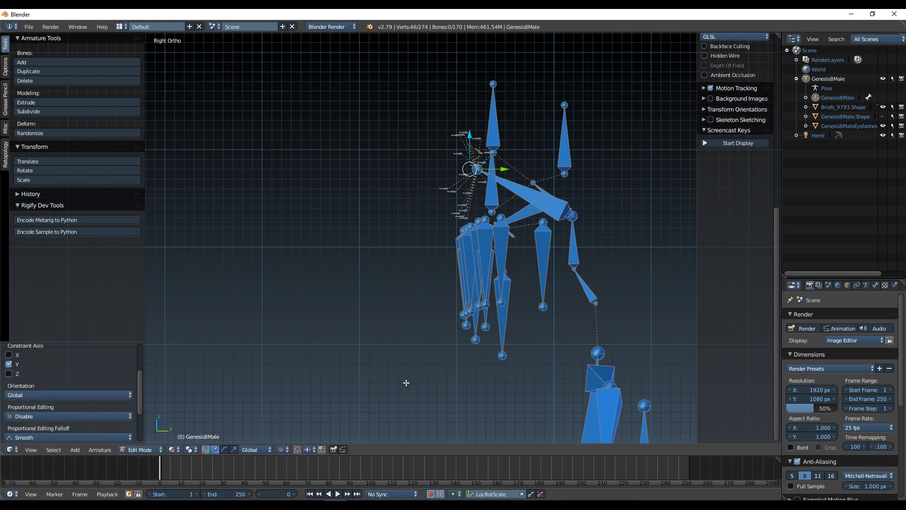
# Step: Clear the selection, select the lower tips of the bones hanging from the jaw and ear area, and move them up along Z to shorten the bones
pyautogui.scroll(1, 407, 382)
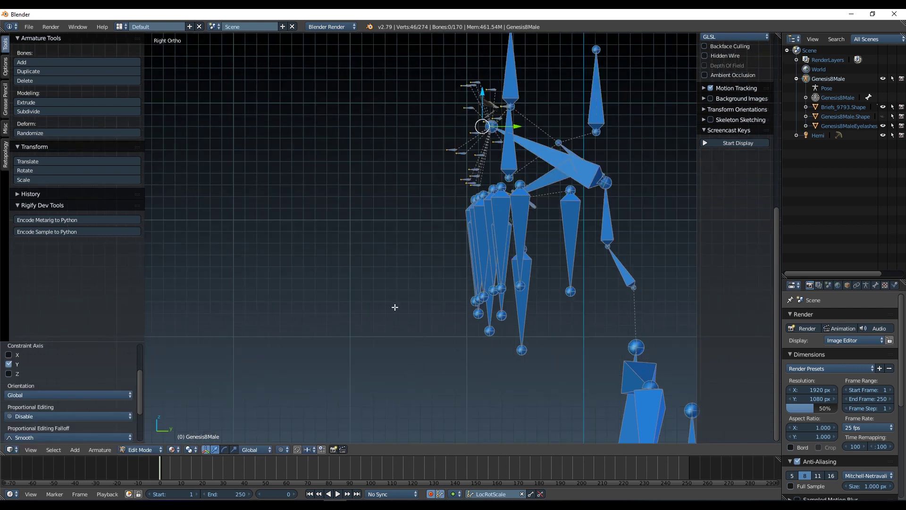
pyautogui.press('a')
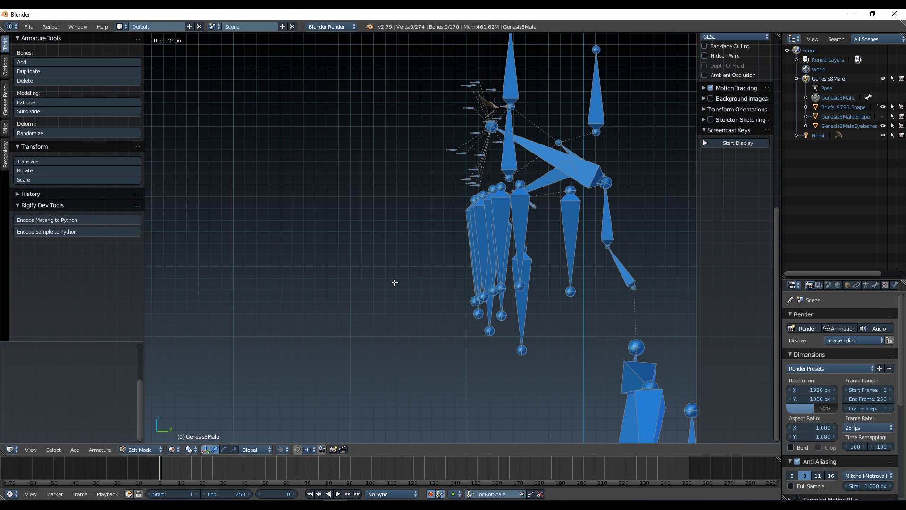
pyautogui.press('b')
pyautogui.moveTo(441, 276); pyautogui.dragTo(590, 367)
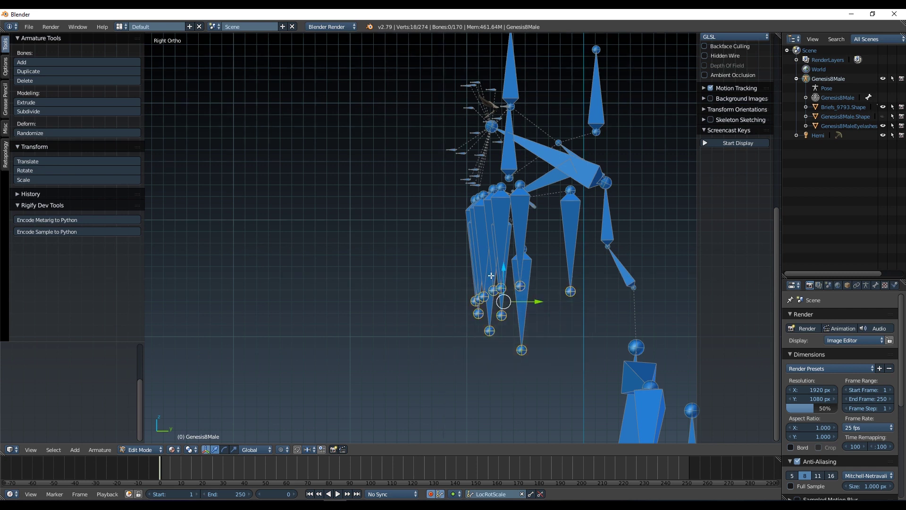
pyautogui.press('g')
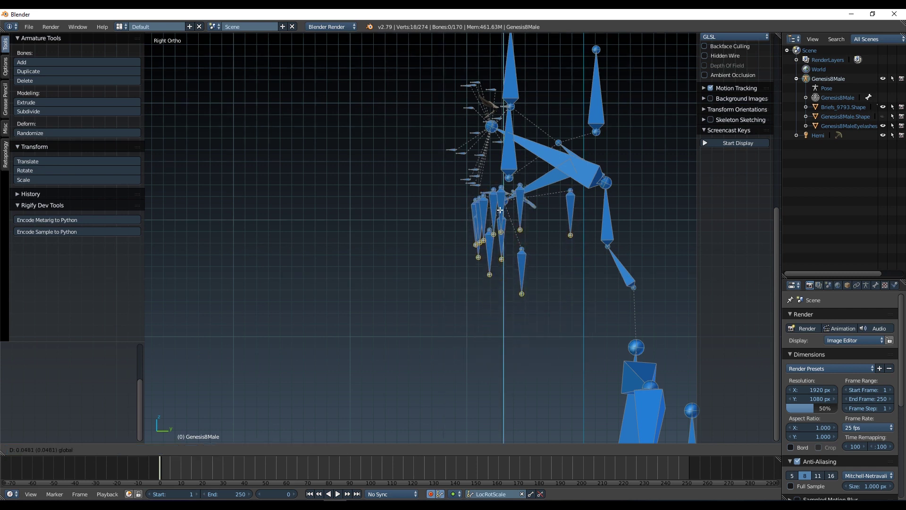
pyautogui.click(501, 176)
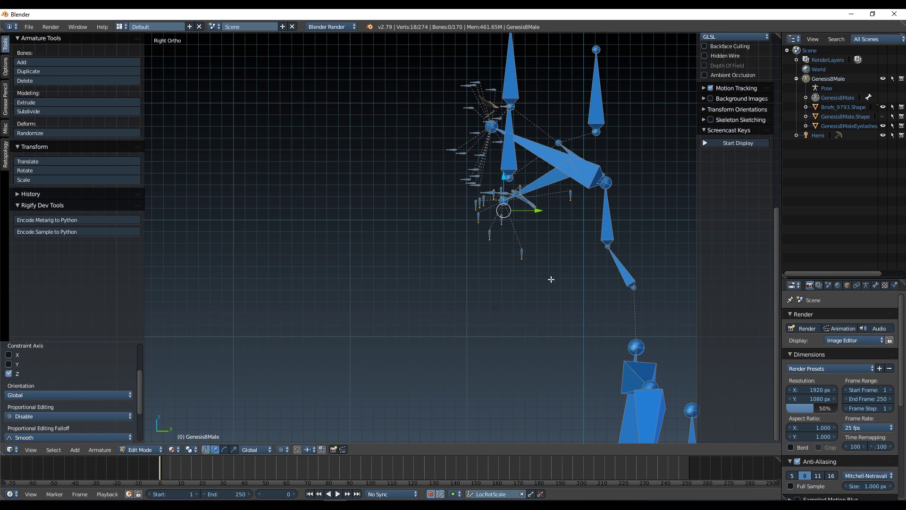
# Step: Unhide the Genesis8Male.Shape body mesh and examine the figure from head to feet in perspective for bones protruding from the skin
pyautogui.moveTo(458, 322); pyautogui.dragTo(464, 349, button='middle')
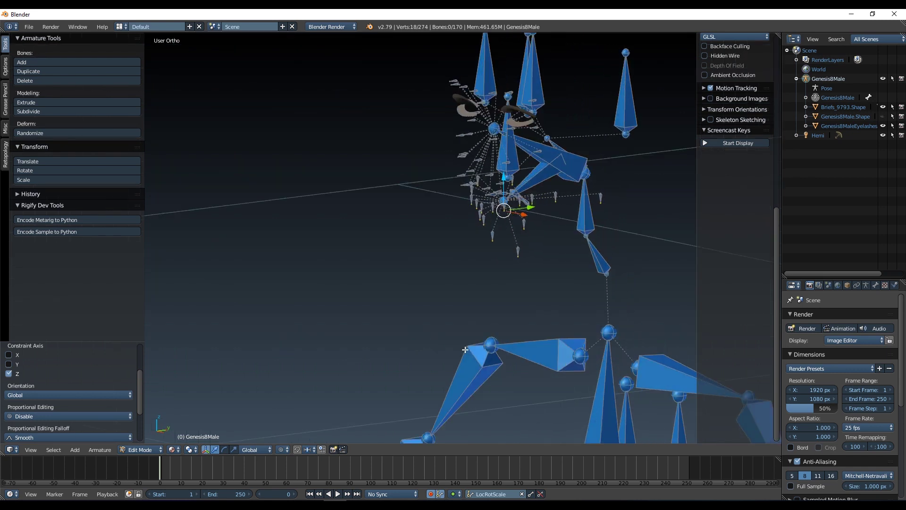
pyautogui.press('KP_5')
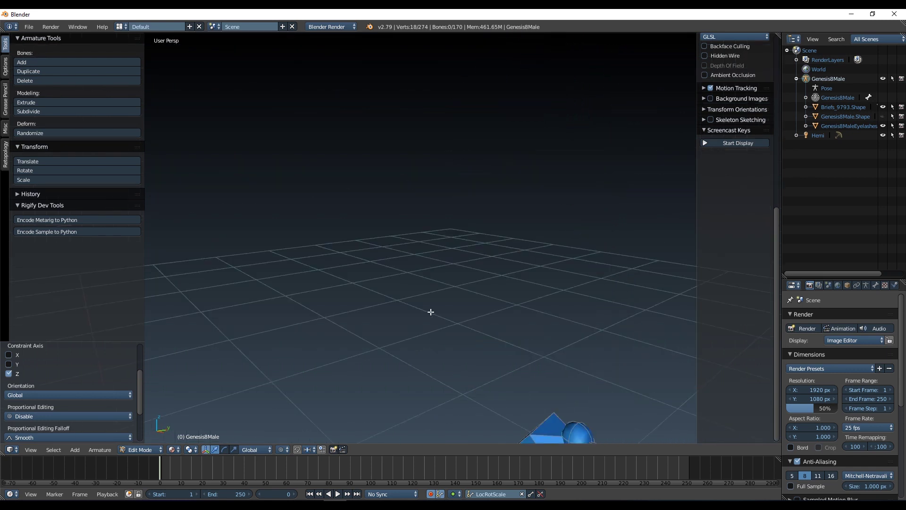
pyautogui.moveTo(430, 312); pyautogui.dragTo(489, 347, button='middle')
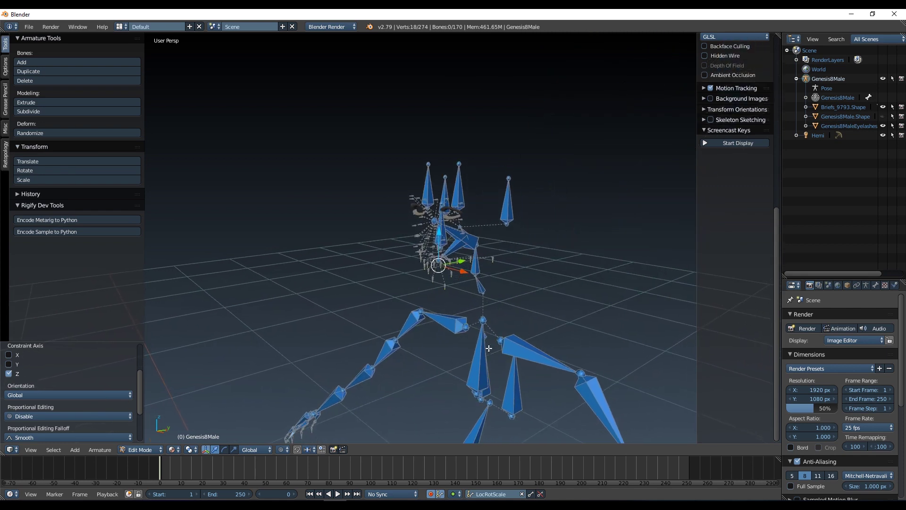
pyautogui.click(883, 116)
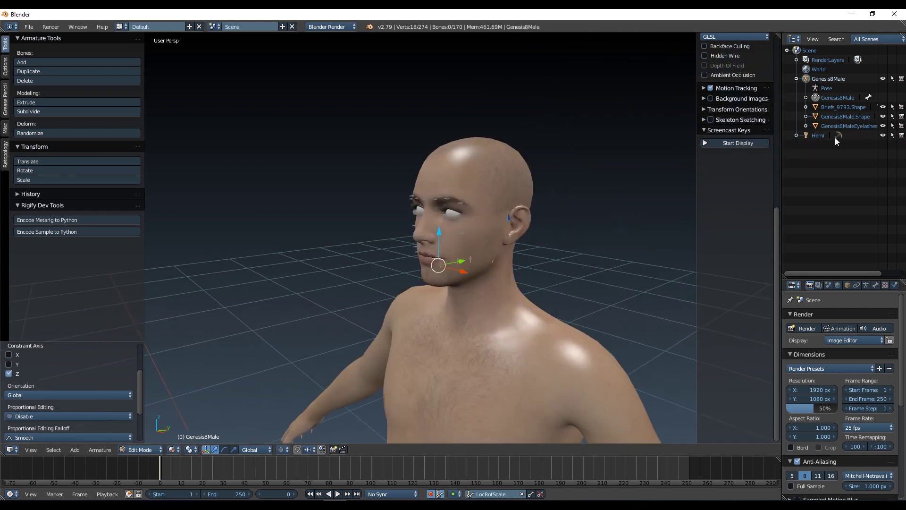
pyautogui.moveTo(651, 264); pyautogui.dragTo(584, 228, button='middle')
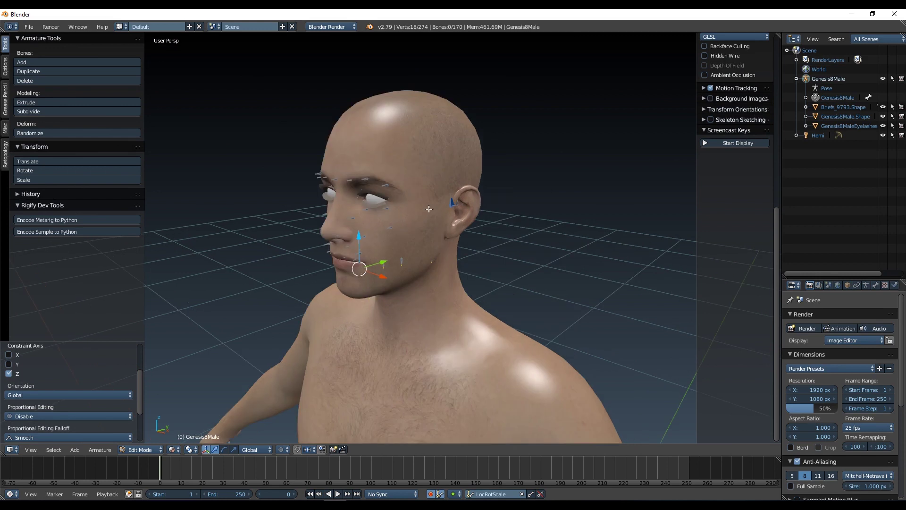
pyautogui.moveTo(532, 260); pyautogui.dragTo(585, 157, button='middle')
pyautogui.scroll(-3, 551, 262)
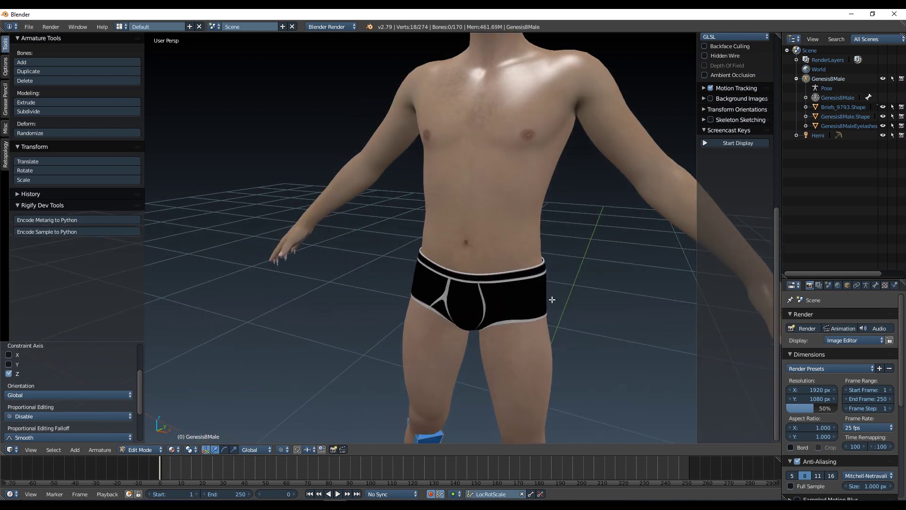
pyautogui.keyDown('shift'); pyautogui.moveTo(552, 300); pyautogui.dragTo(542, 154, button='middle'); pyautogui.keyUp('shift')
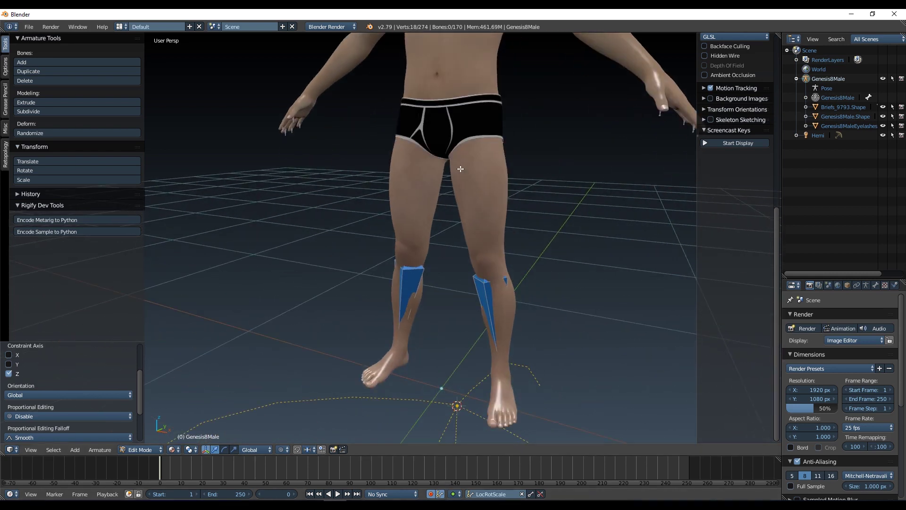
pyautogui.keyDown('shift'); pyautogui.moveTo(600, 207); pyautogui.dragTo(580, 274, button='middle'); pyautogui.keyUp('shift')
pyautogui.scroll(-2, 576, 198)
pyautogui.scroll(2, 576, 198)
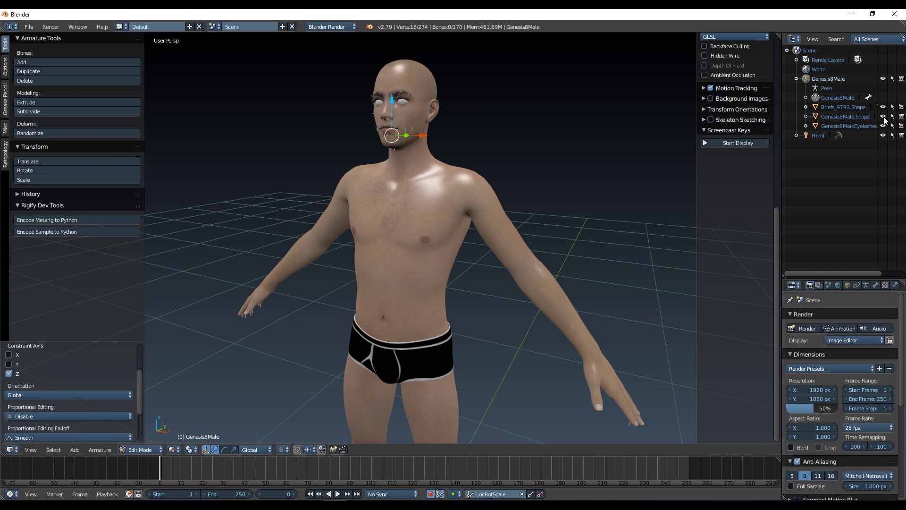
# Step: Hide the Genesis8Male.Shape body mesh and examine the arm, leg and hand bones of the armature
pyautogui.click(883, 116)
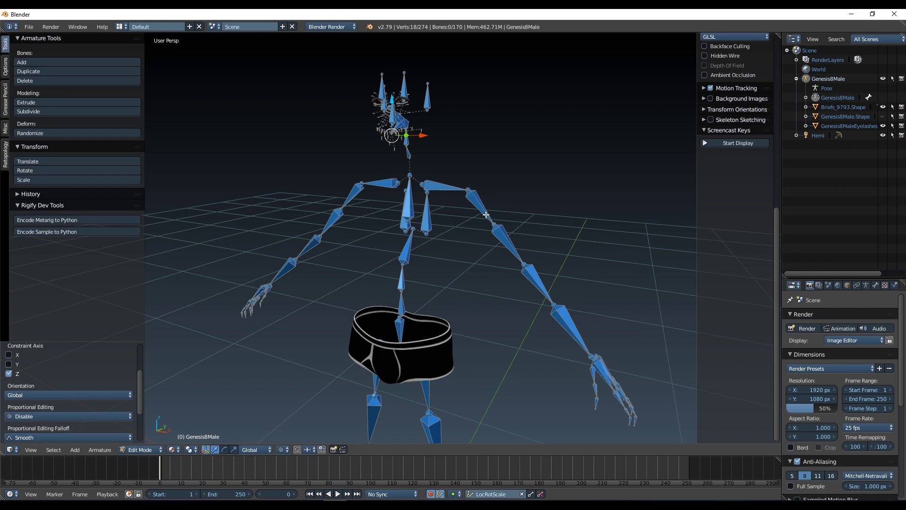
pyautogui.scroll(2, 496, 317)
pyautogui.keyDown('shift'); pyautogui.moveTo(515, 289); pyautogui.dragTo(463, 180, button='middle'); pyautogui.keyUp('shift')
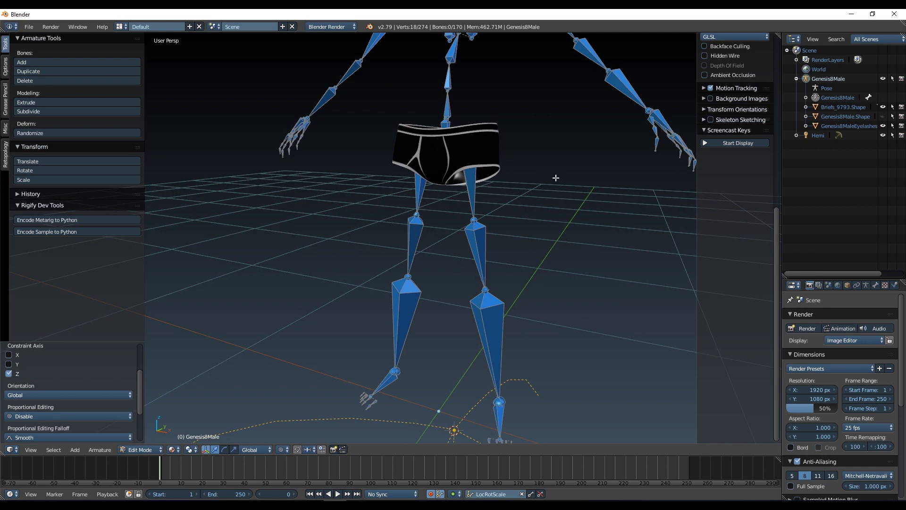
pyautogui.scroll(-3, 539, 143)
pyautogui.keyDown('shift'); pyautogui.moveTo(538, 142); pyautogui.dragTo(483, 193, button='middle'); pyautogui.keyUp('shift')
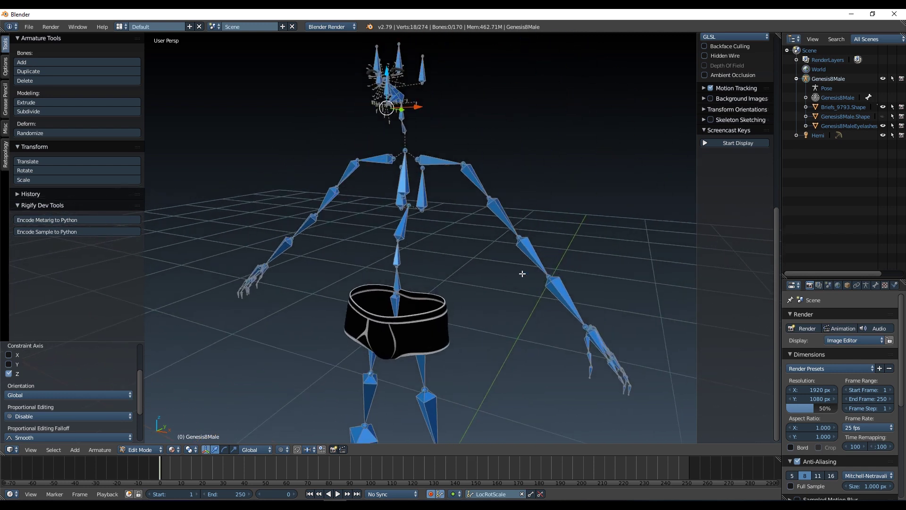
pyautogui.scroll(6, 499, 328)
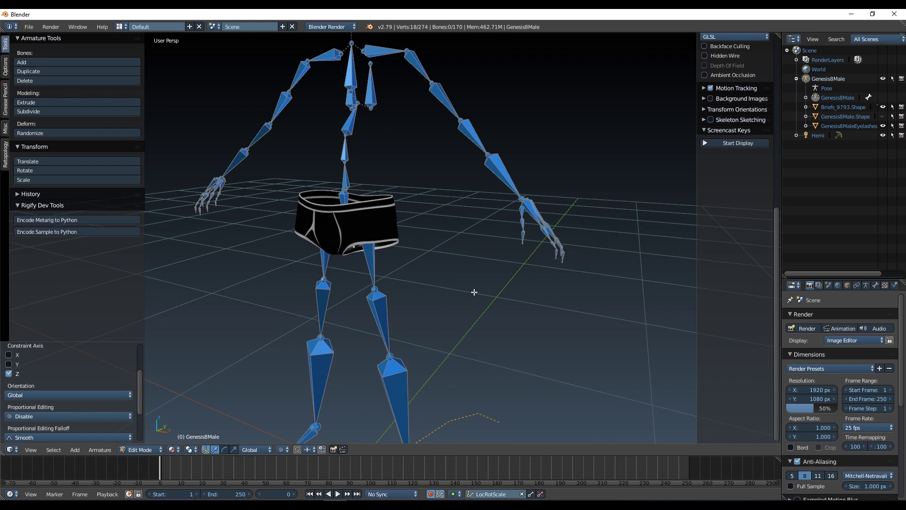
pyautogui.scroll(4, 507, 272)
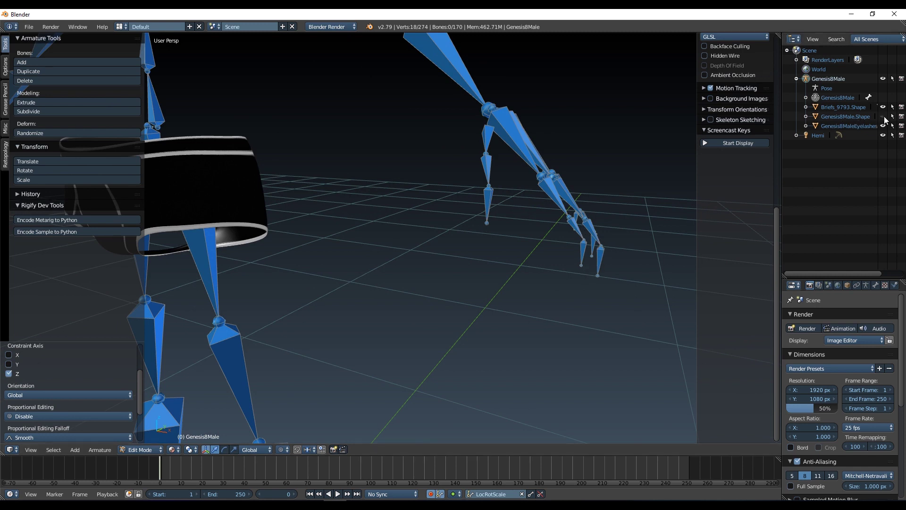
# Step: Toggle the body mesh on and off to compare the fingertip bones with the hand, and examine the finger and arm bones
pyautogui.click(883, 117)
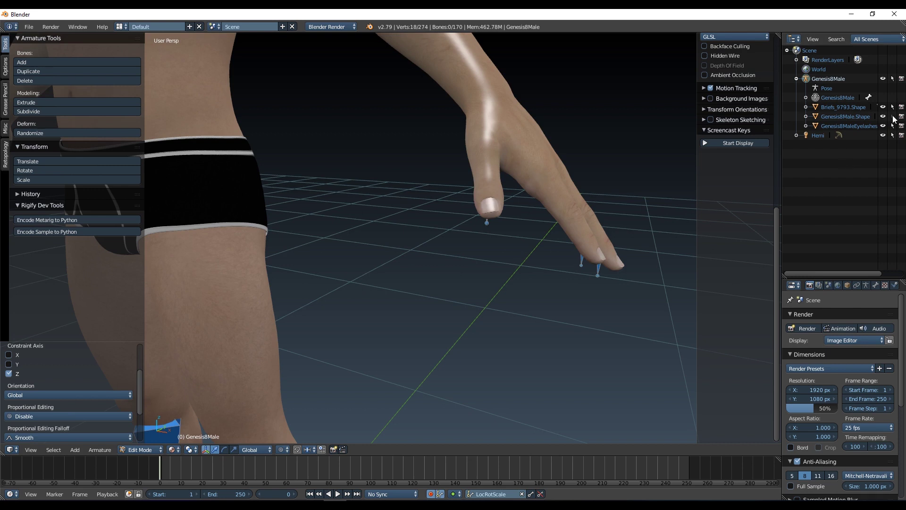
pyautogui.click(882, 116)
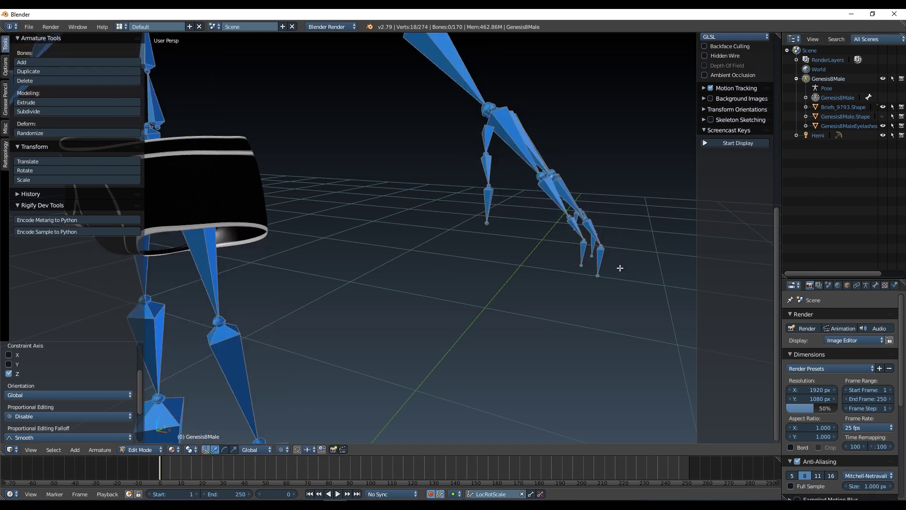
pyautogui.scroll(4, 582, 288)
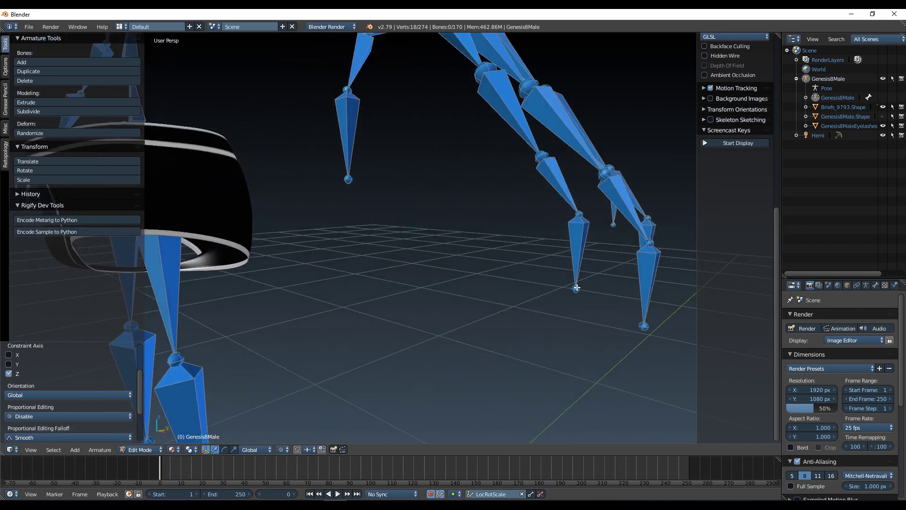
pyautogui.scroll(-3, 634, 333)
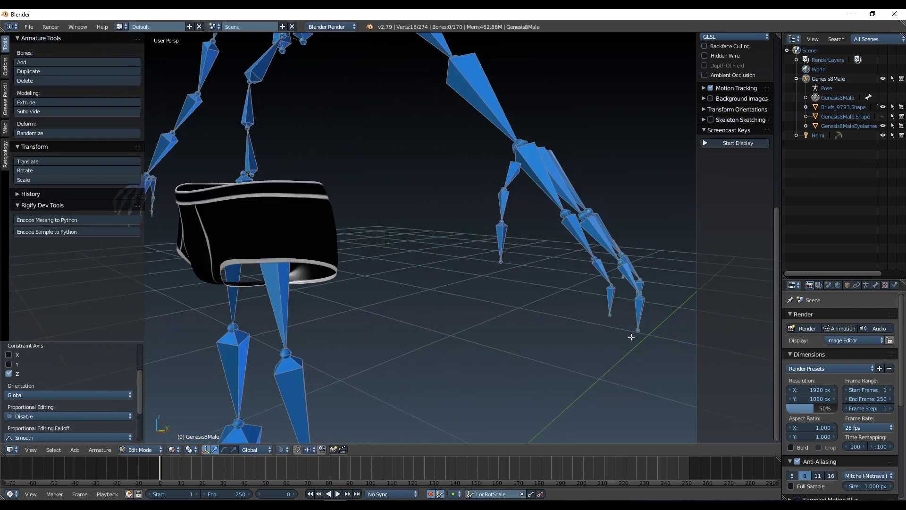
pyautogui.scroll(-2, 634, 333)
pyautogui.moveTo(633, 335); pyautogui.dragTo(609, 335, button='middle')
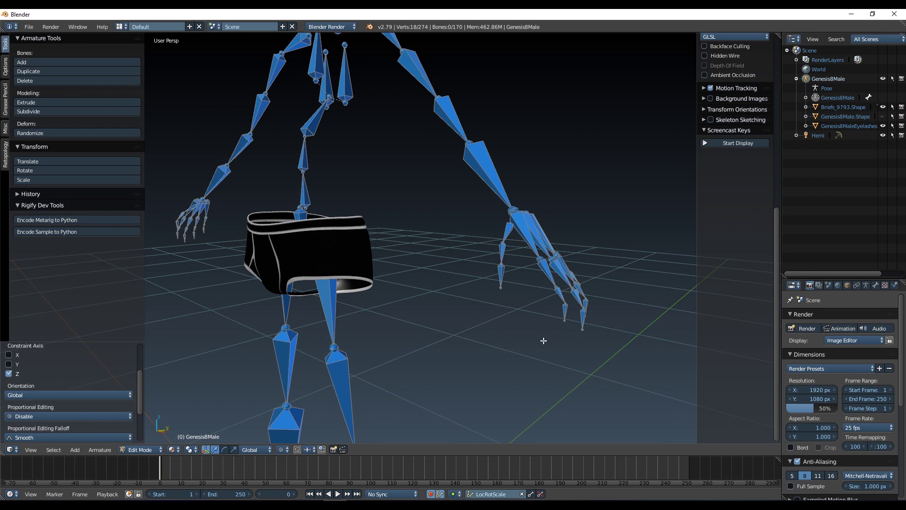
pyautogui.moveTo(543, 340); pyautogui.dragTo(608, 325, button='middle')
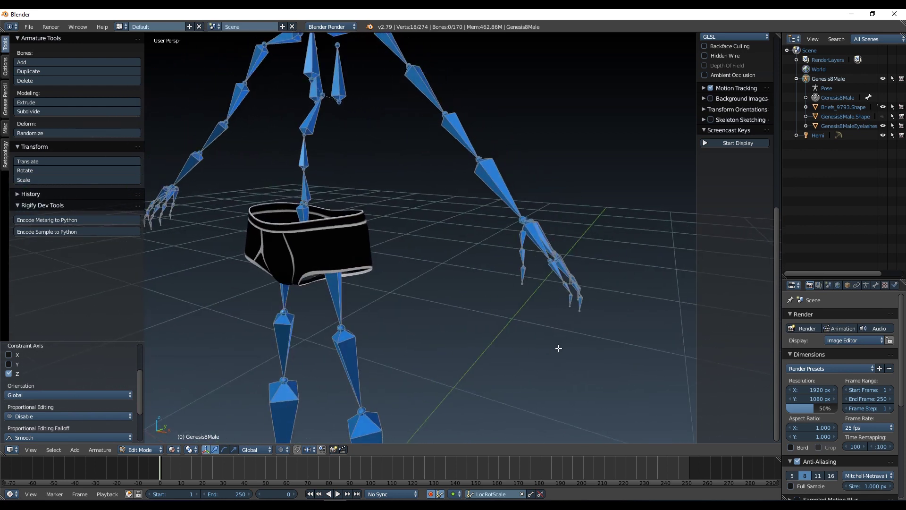
pyautogui.moveTo(439, 205); pyautogui.dragTo(546, 237, button='middle')
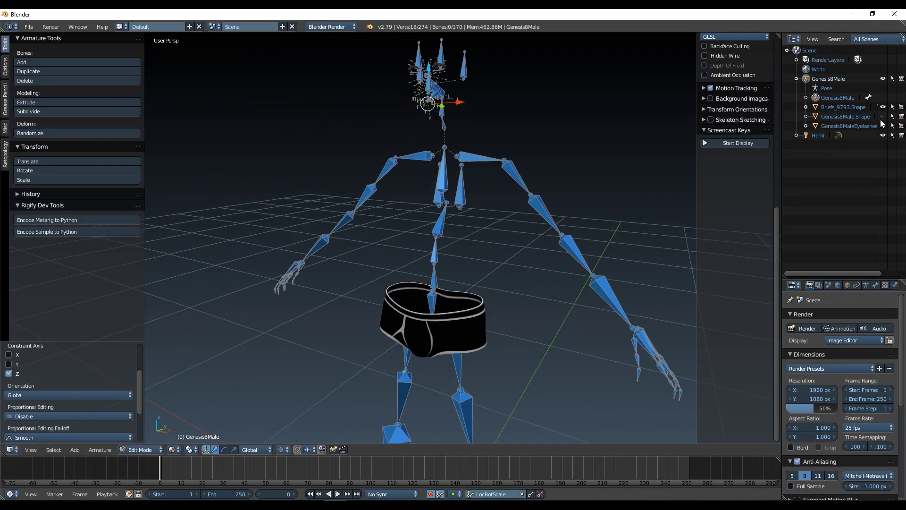
# Step: Show the Genesis8Male.Shape body mesh again and view the figure's upper body
pyautogui.click(883, 116)
pyautogui.scroll(-1, 519, 313)
pyautogui.moveTo(519, 313); pyautogui.dragTo(442, 109, button='middle')
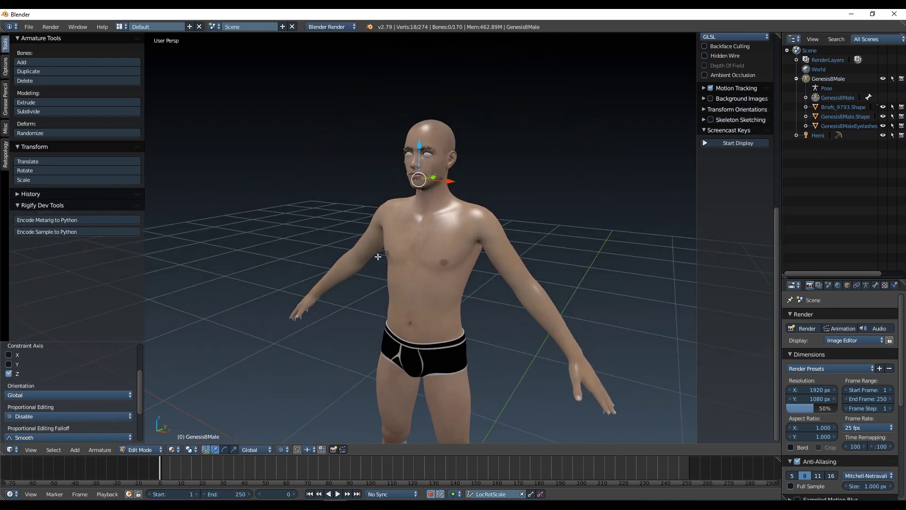